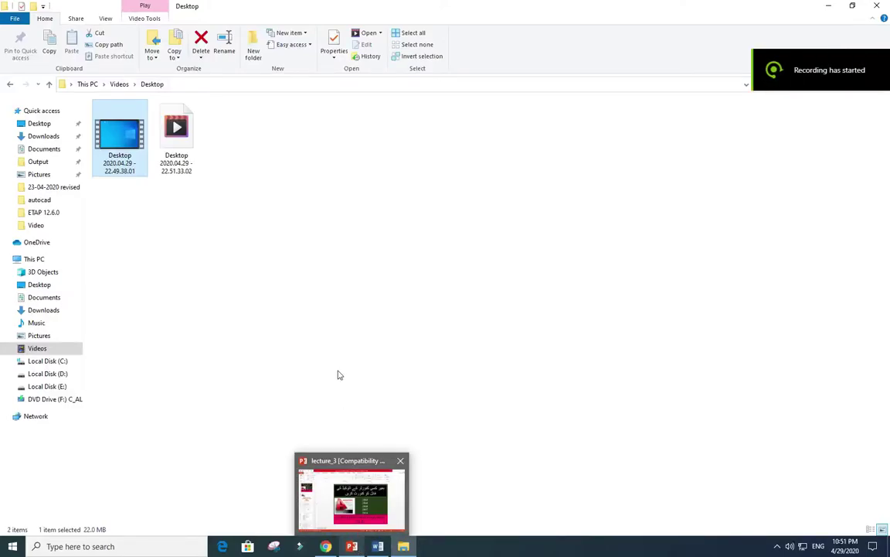
# Minimize the Videos folder window to show the desktop and its DWG and https files.
pyautogui.click(827, 6)
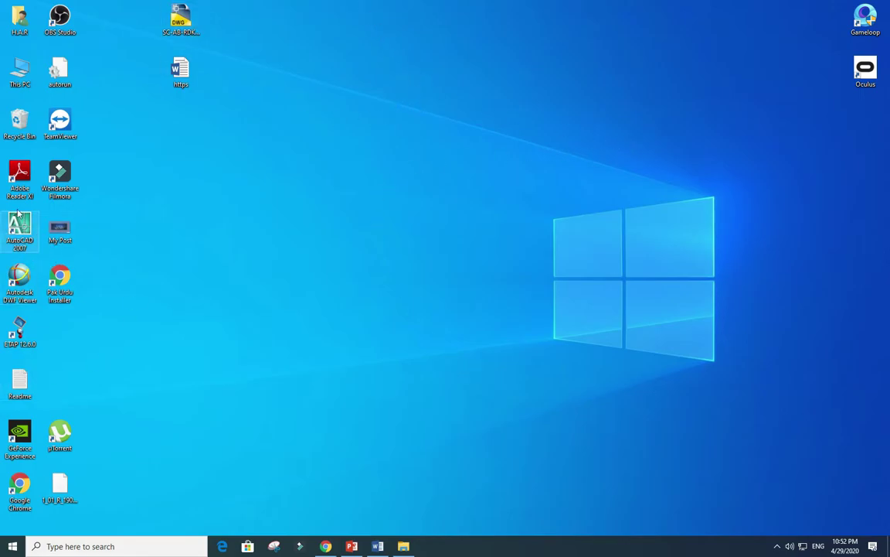
# Open the desktop DWG in AutoCAD 2007, dismiss the newer-version alert and New Features dialog.
pyautogui.click(187, 29)
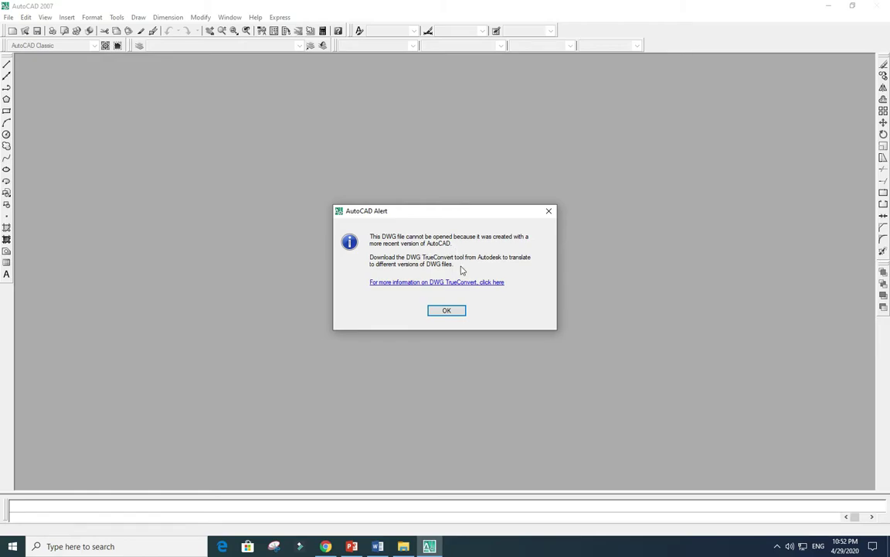
pyautogui.click(451, 312)
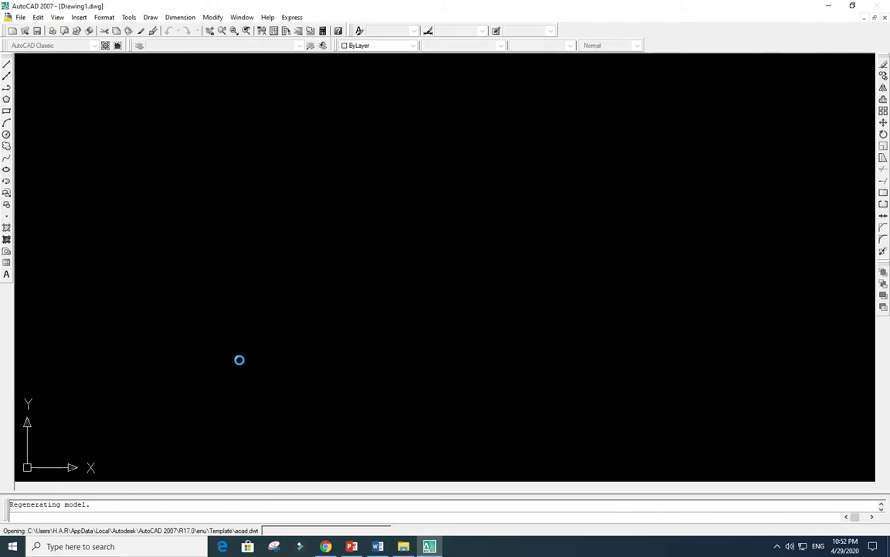
pyautogui.click(269, 293)
pyautogui.click(290, 375)
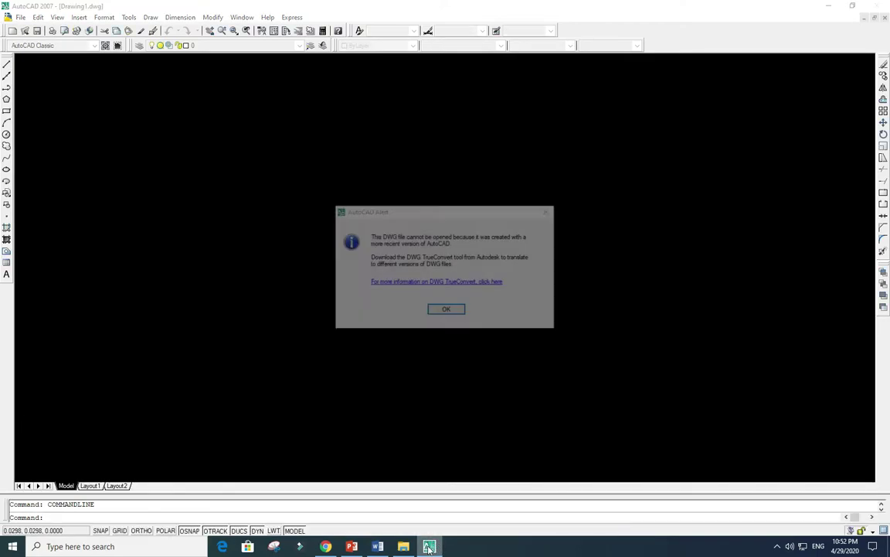
# Dismiss the repeated alerts, cancel Select File, and quit AutoCAD 2007.
pyautogui.moveTo(436, 546); pyautogui.dragTo(438, 421)
pyautogui.click(621, 293)
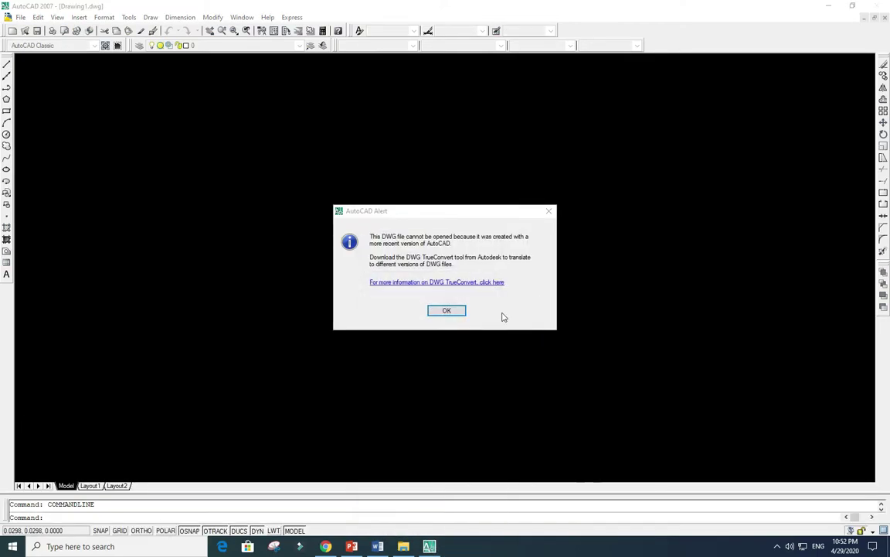
pyautogui.click(447, 310)
pyautogui.moveTo(415, 549); pyautogui.dragTo(387, 494)
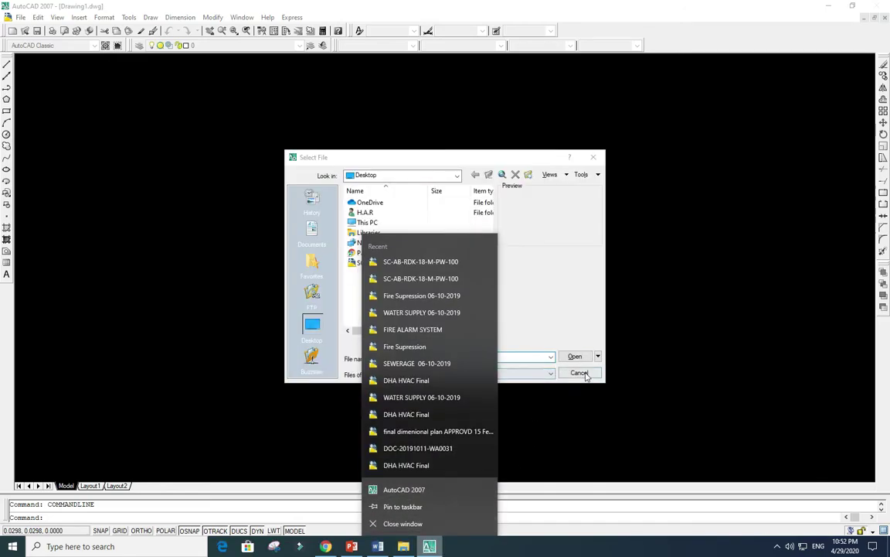
pyautogui.click(579, 373)
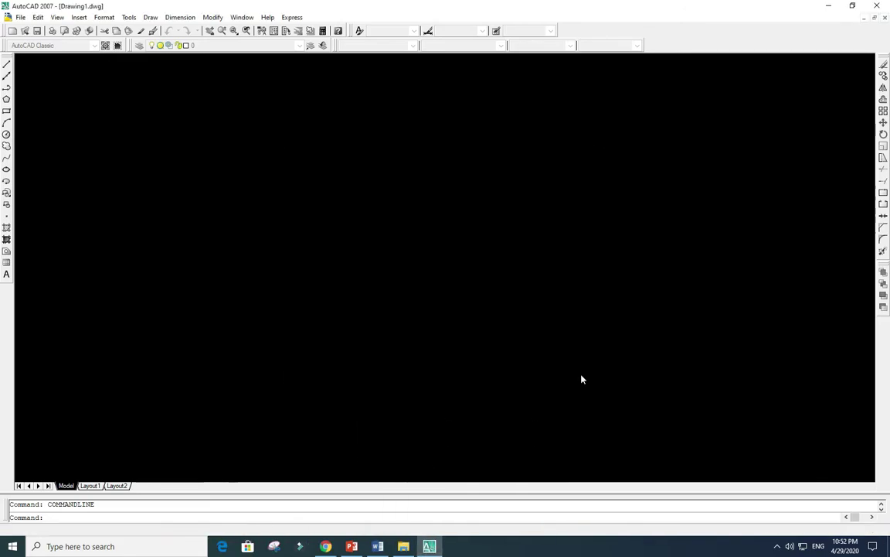
pyautogui.moveTo(440, 545); pyautogui.dragTo(389, 495)
pyautogui.click(418, 530)
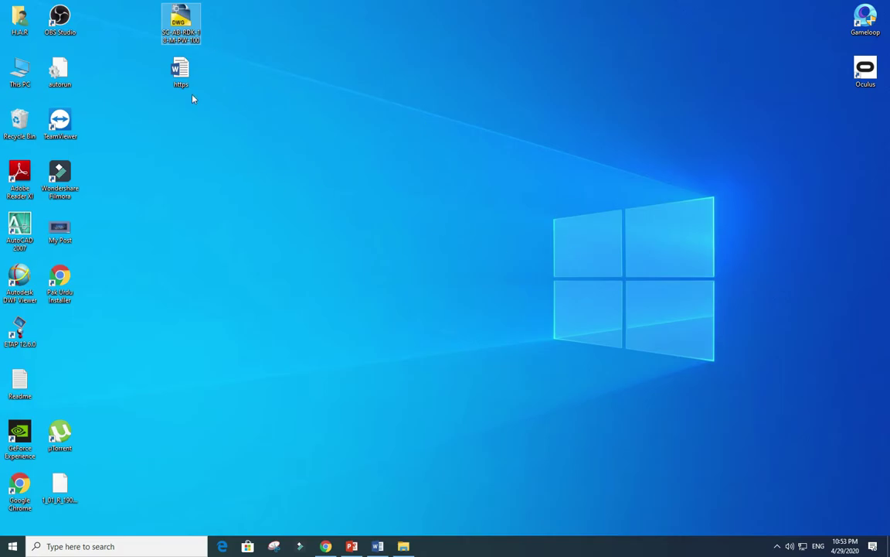
pyautogui.doubleClick(180, 71)
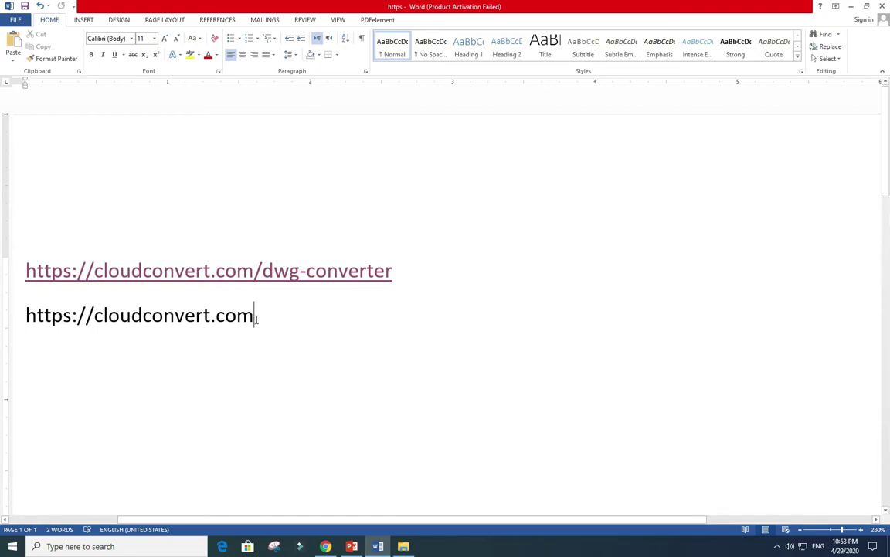
pyautogui.moveTo(255, 314); pyautogui.dragTo(31, 317)
pyautogui.hotkey('ctrl', 'c')
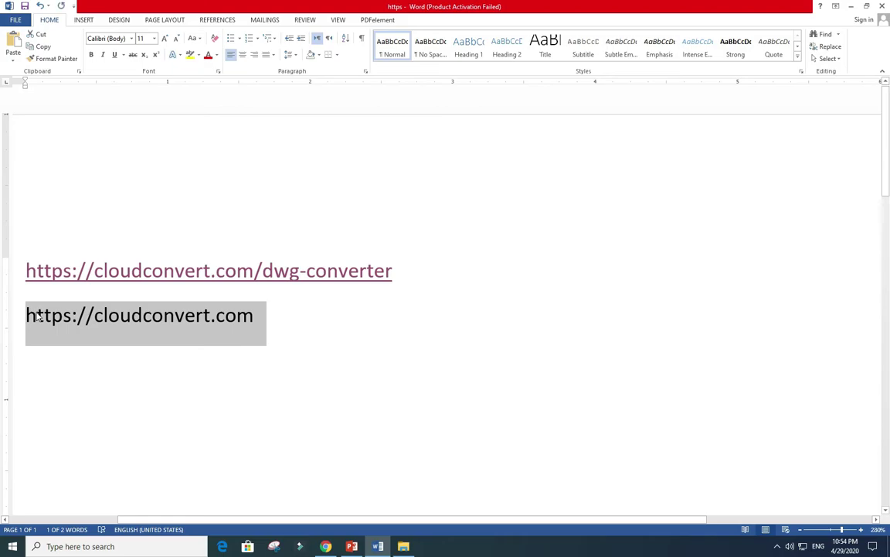
pyautogui.click(325, 545)
pyautogui.hotkey('ctrl', 't')
pyautogui.hotkey('ctrl', 'v')
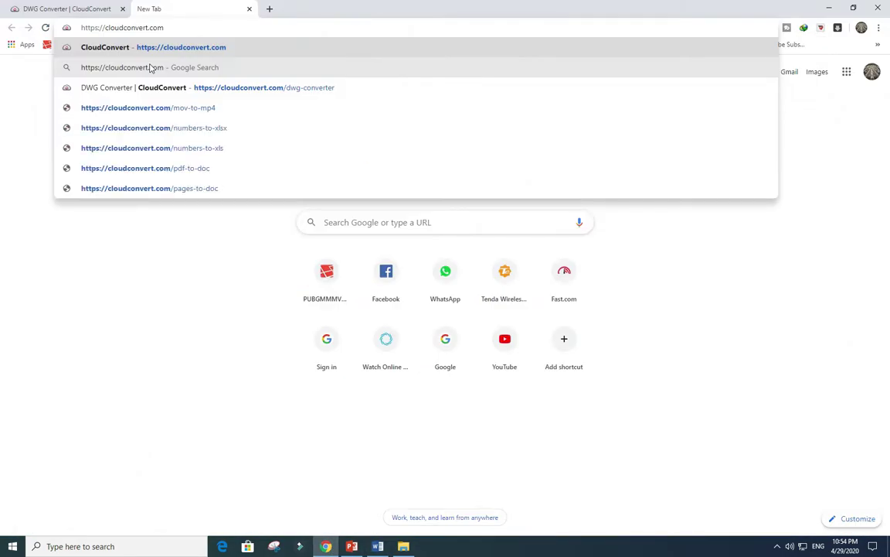
pyautogui.press('Return')
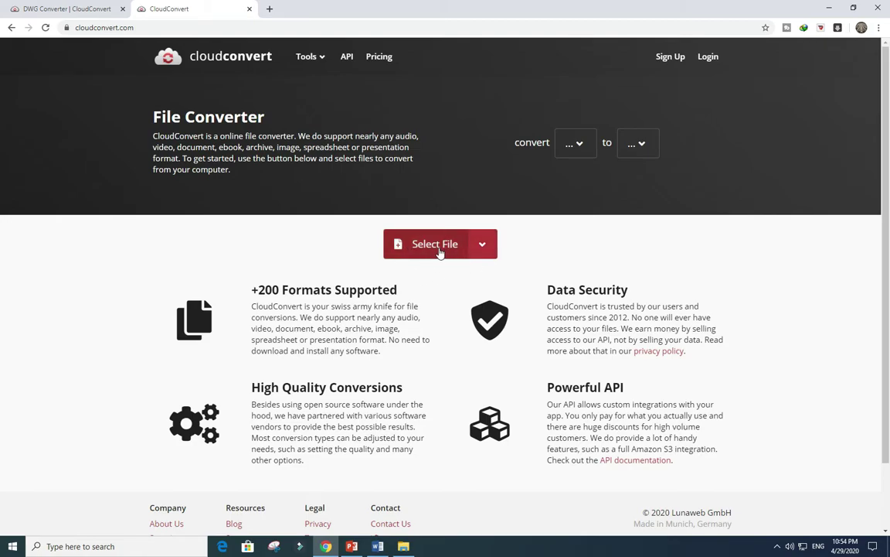
# Pick Cad > DWG as the source format to reach the DWG Converter page.
pyautogui.click(581, 146)
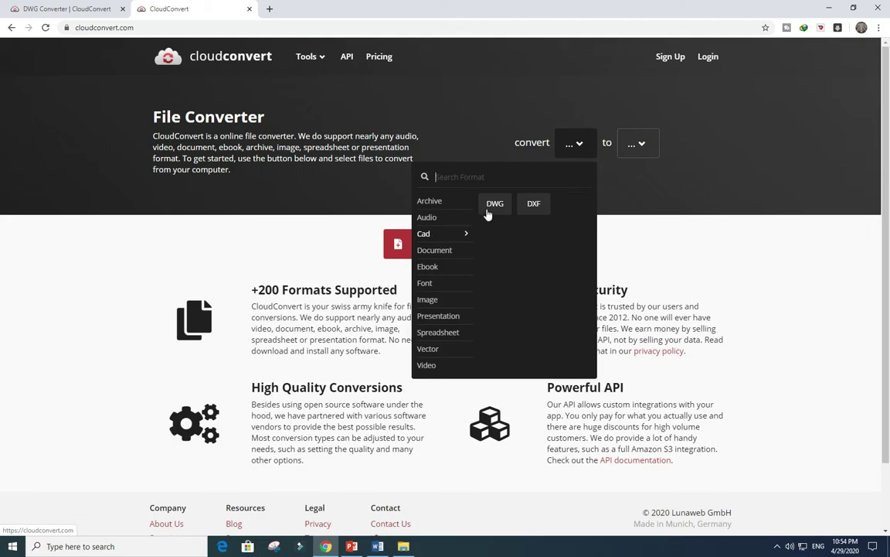
pyautogui.click(492, 205)
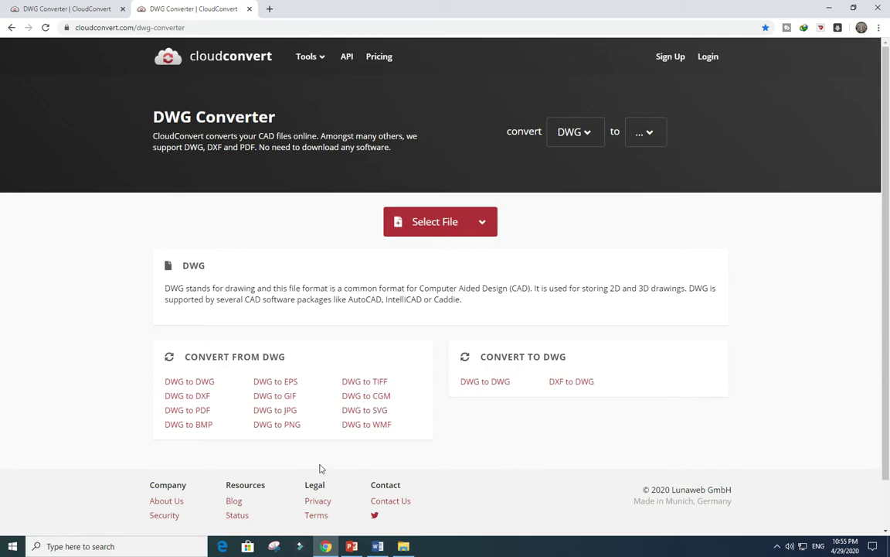
# Set the output format to DWG and add SC-AB-RDK-18-M-PW-100.dwg from the Desktop.
pyautogui.click(198, 383)
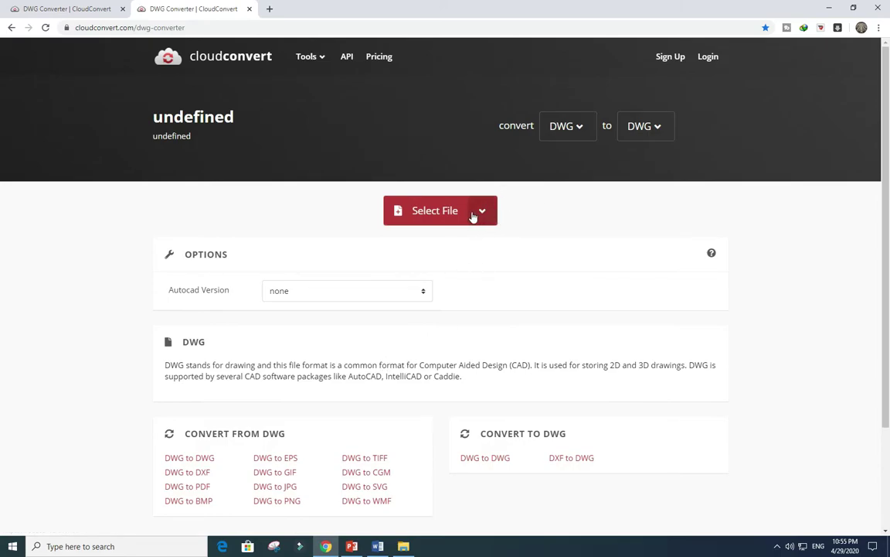
pyautogui.click(441, 217)
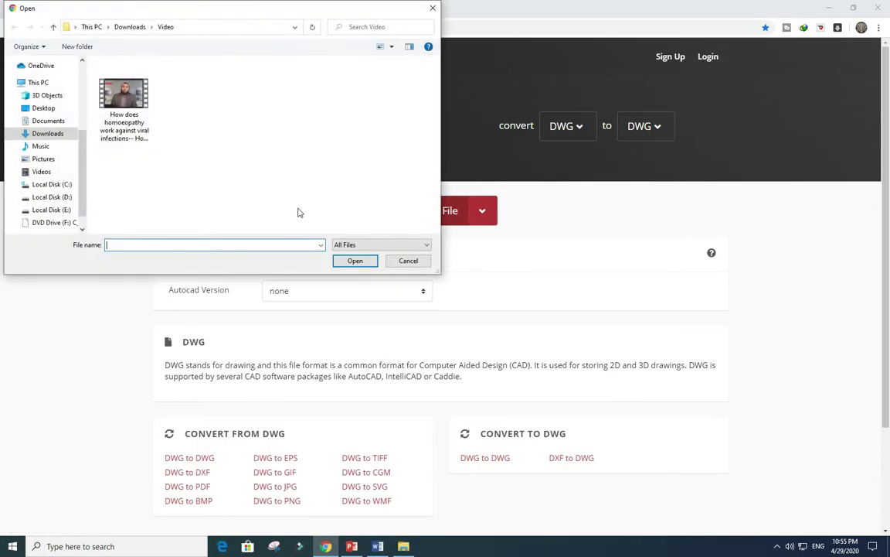
pyautogui.click(43, 108)
pyautogui.click(181, 159)
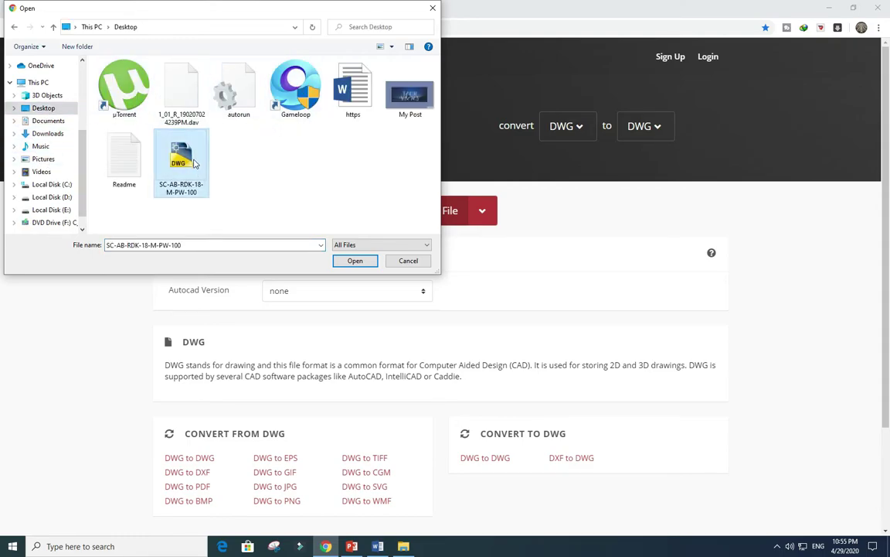
pyautogui.click(355, 260)
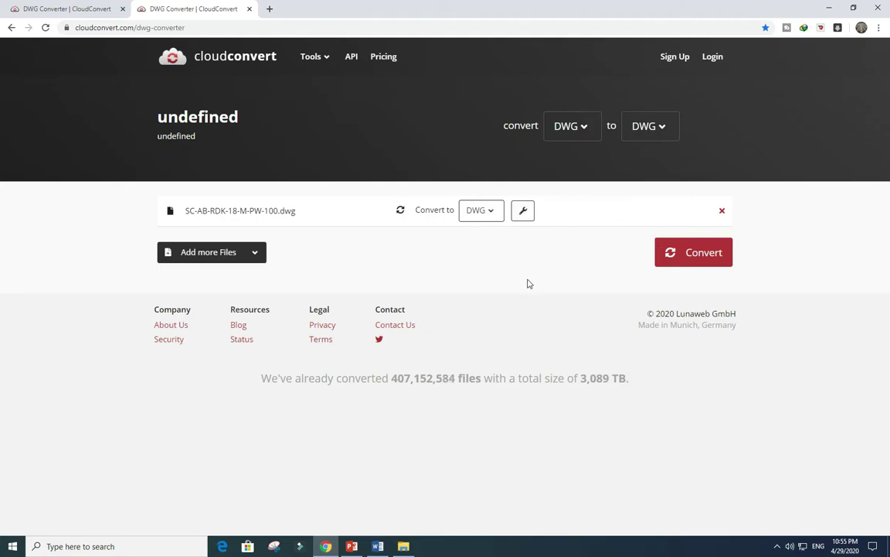
# Check the source and output format lists, keep DWG, and start the conversion.
pyautogui.click(592, 132)
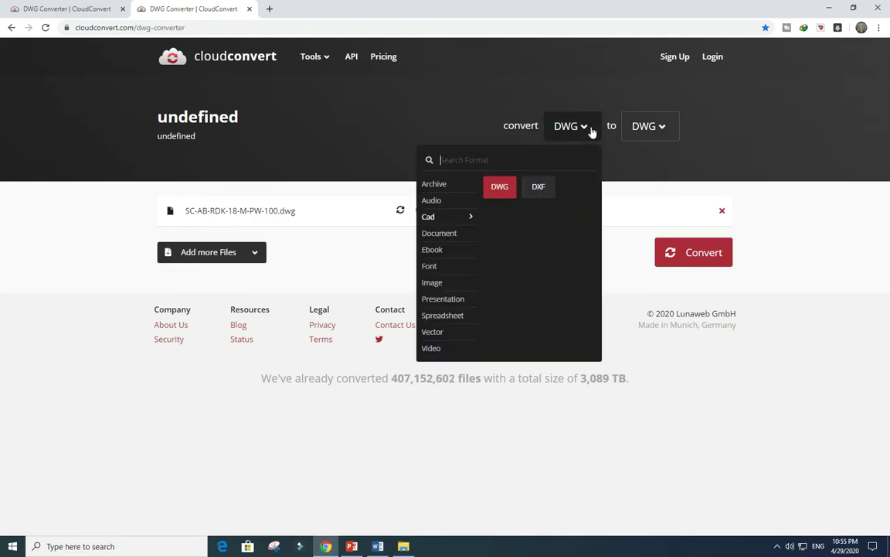
pyautogui.click(592, 132)
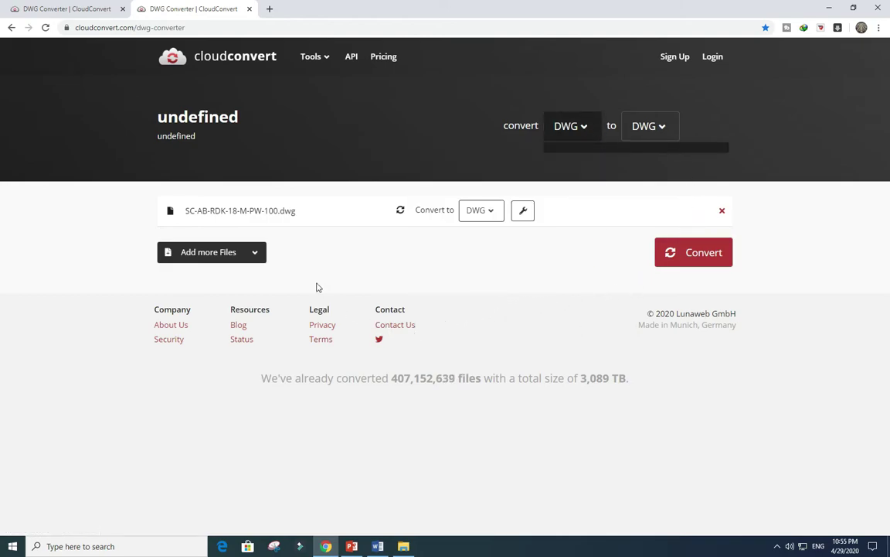
pyautogui.click(490, 213)
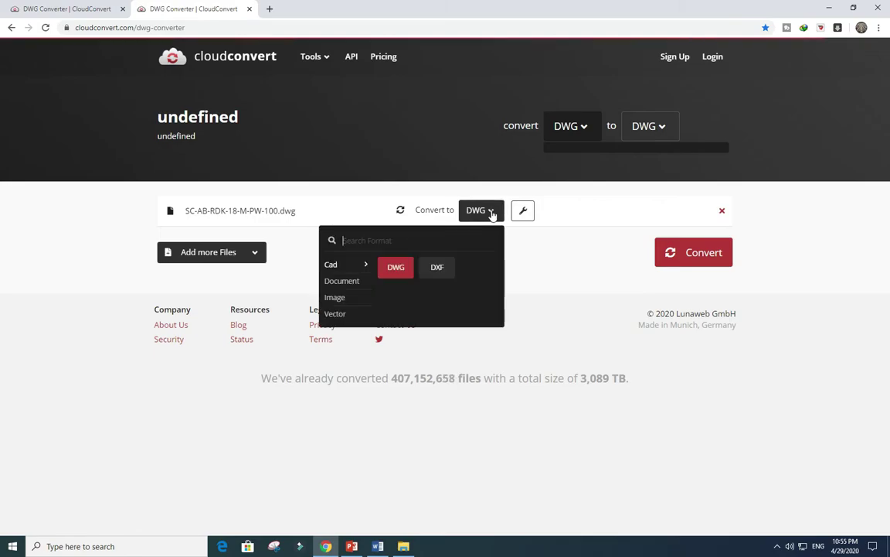
pyautogui.click(490, 213)
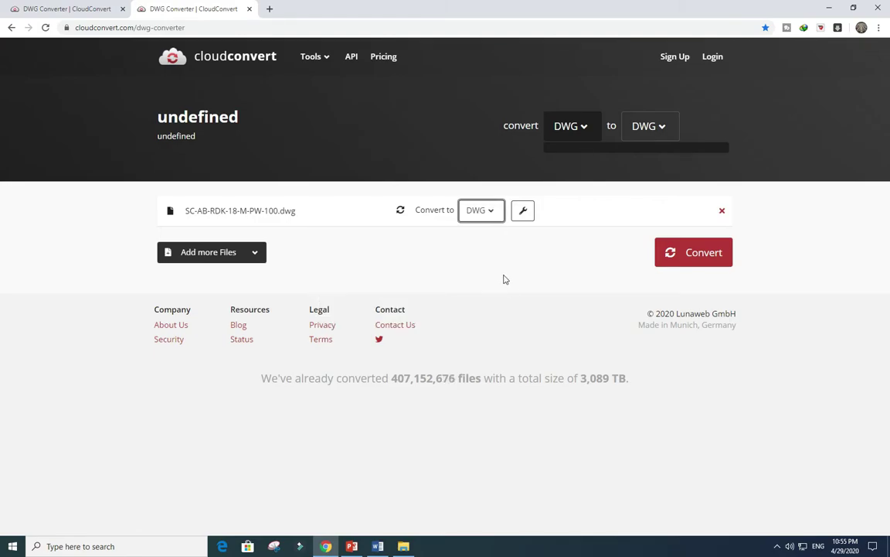
pyautogui.click(689, 253)
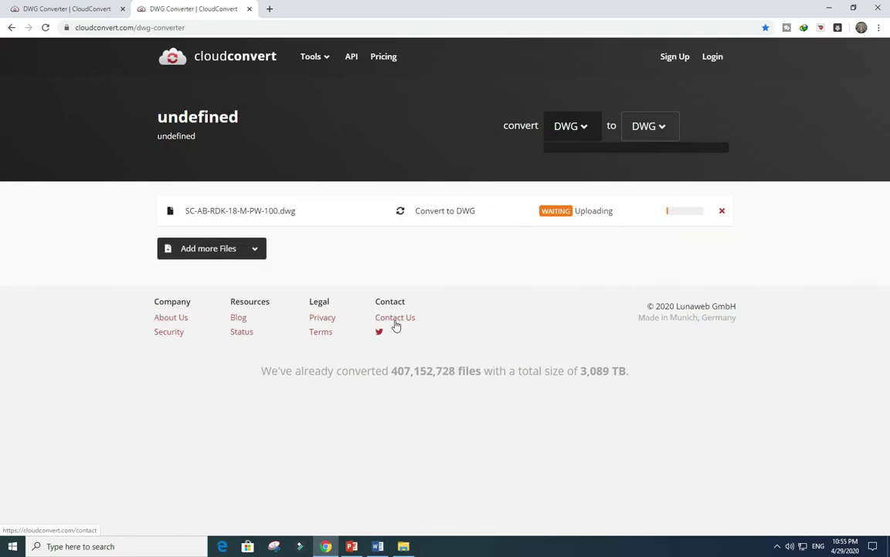
# Cancel and remove the queued upload, set Autocad Version to 2007, then show file sources.
pyautogui.click(722, 211)
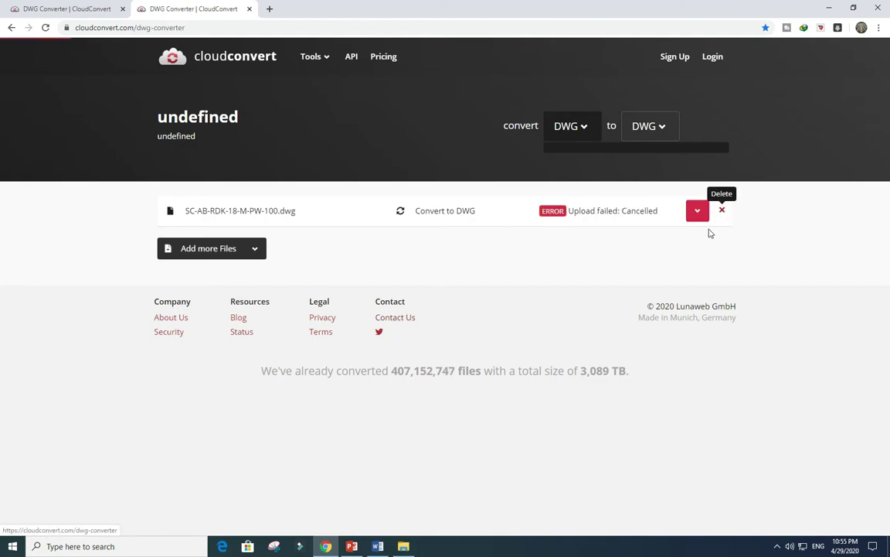
pyautogui.click(722, 211)
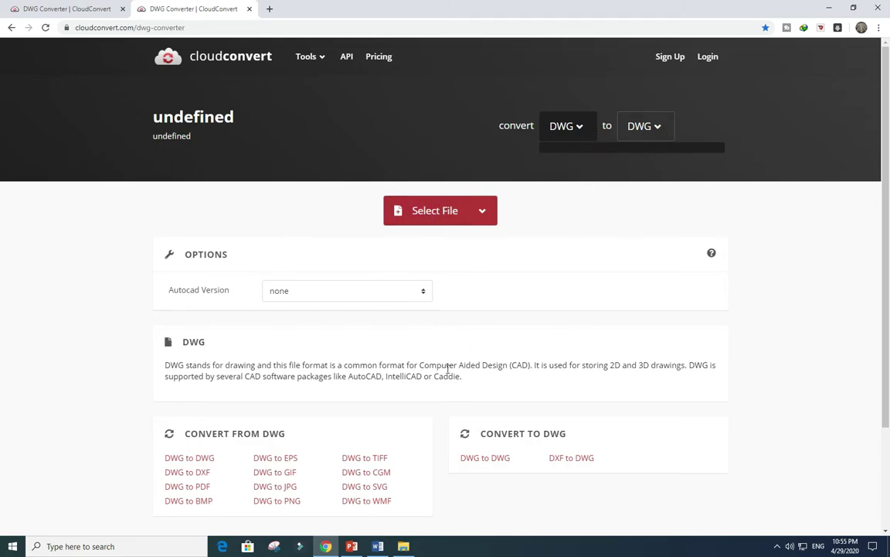
pyautogui.click(423, 292)
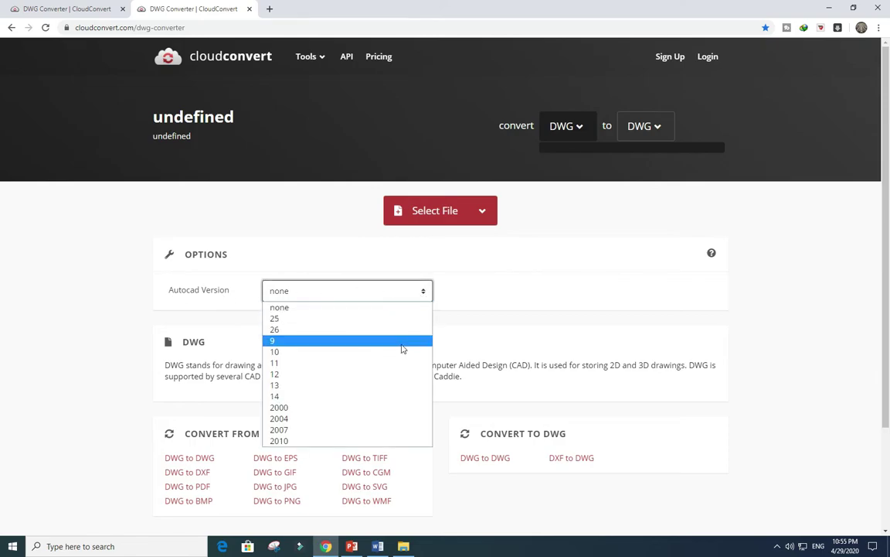
pyautogui.click(299, 430)
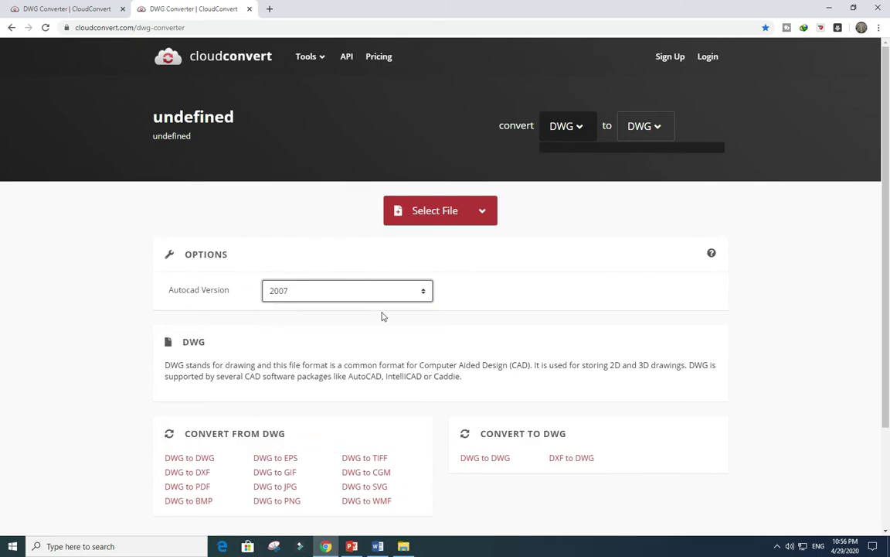
pyautogui.click(483, 210)
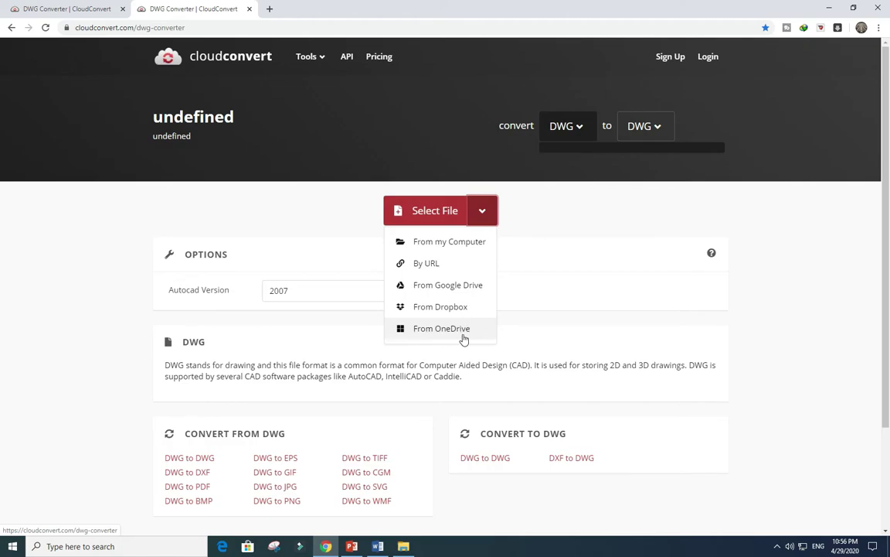
# Upload SC-AB-RDK-18-M-PW-100.dwg from the computer's Desktop and convert it to 2007 DWG.
pyautogui.click(457, 243)
pyautogui.click(193, 177)
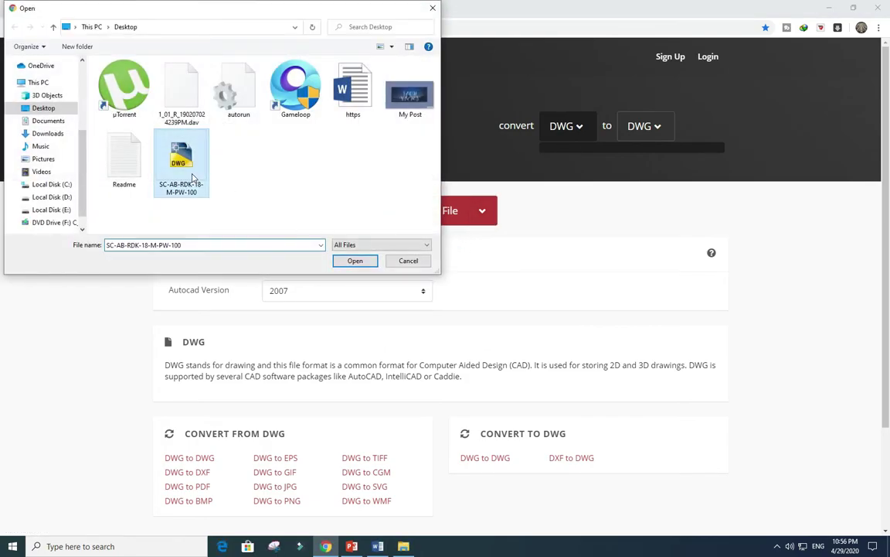
pyautogui.click(355, 261)
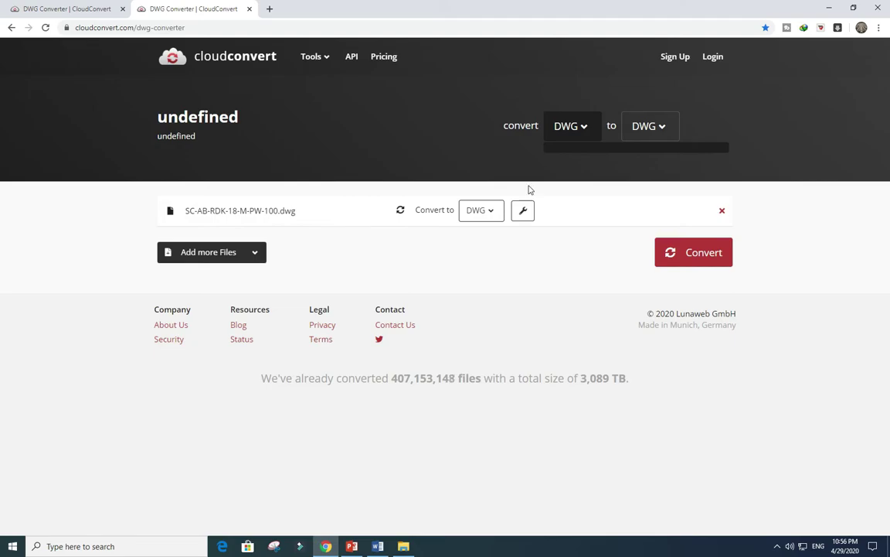
pyautogui.click(671, 253)
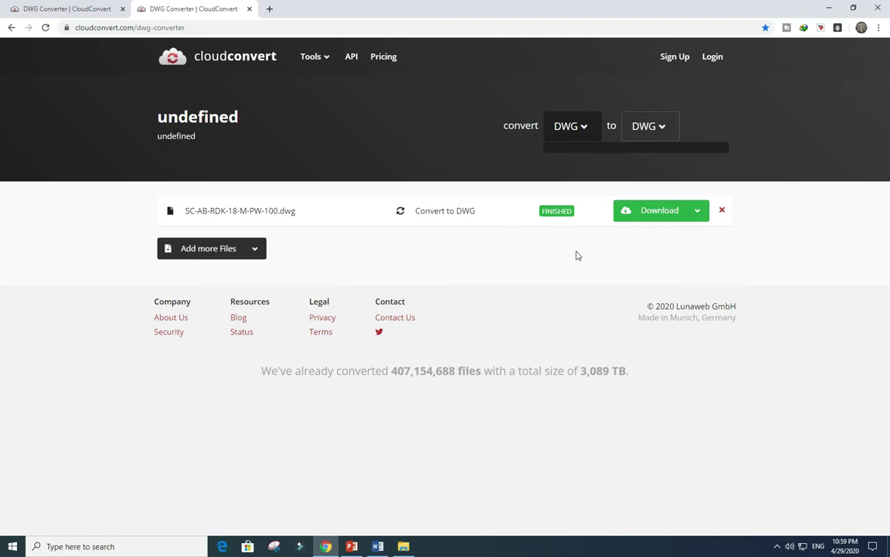
# Download the converted drawing and save it to the Desktop as SC-AB-RDK-18-M-PW-100 (1).
pyautogui.click(659, 221)
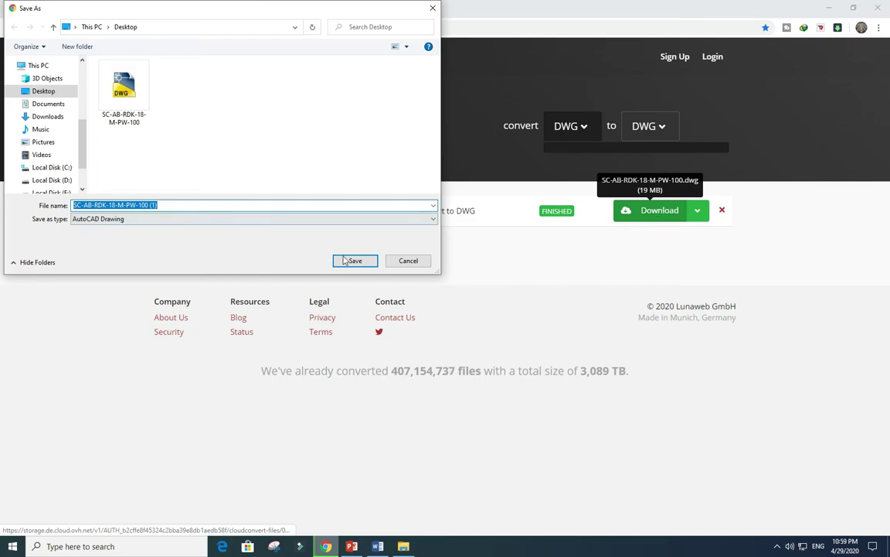
pyautogui.click(354, 261)
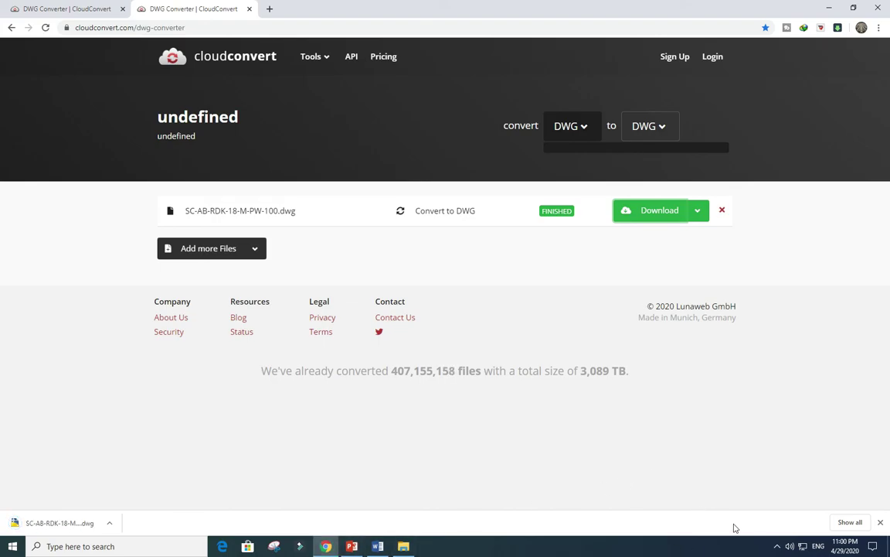
pyautogui.click(828, 8)
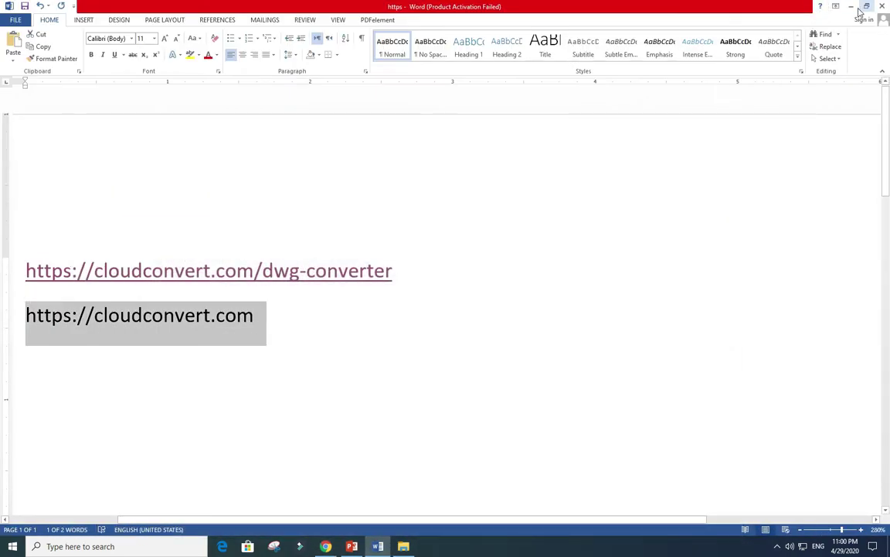
# Minimize Word and move the downloaded SC-AB-RDK-18-M-PW-100 (1) drawing icon to mid-desktop.
pyautogui.click(850, 6)
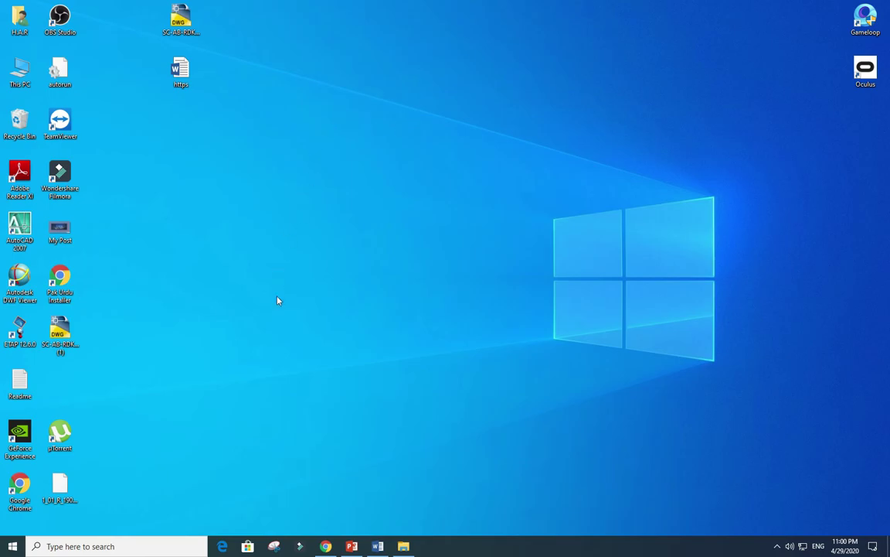
pyautogui.moveTo(59, 332); pyautogui.dragTo(342, 232)
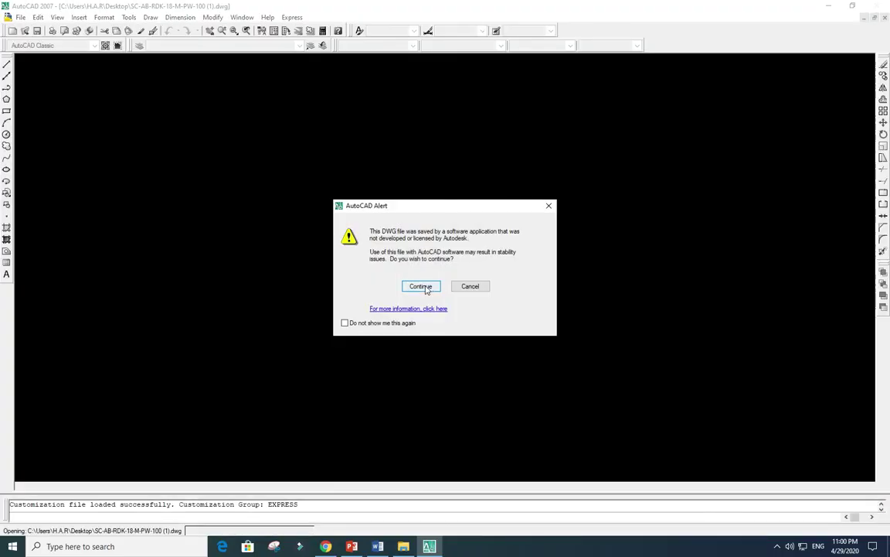
# Dismiss the non-Autodesk file alert, the Proxy Information notice and the New Features Workshop prompt.
pyautogui.click(423, 287)
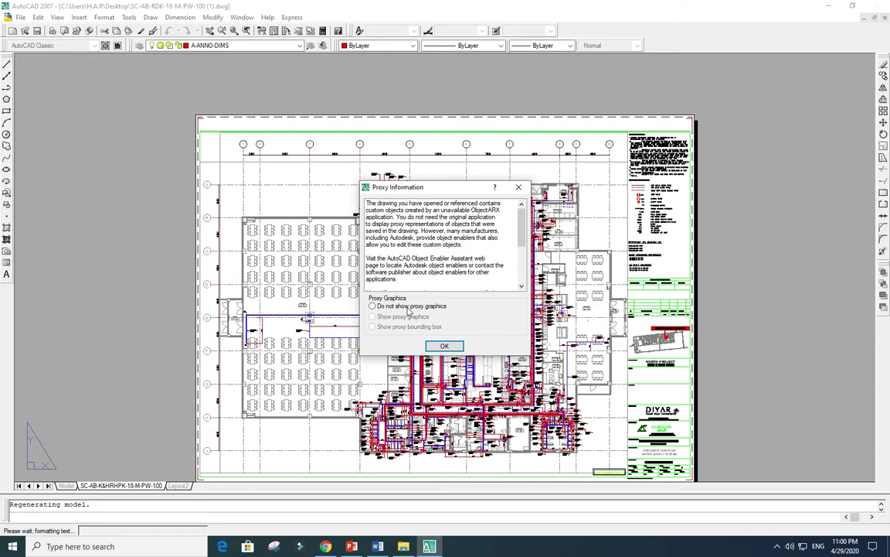
pyautogui.click(437, 345)
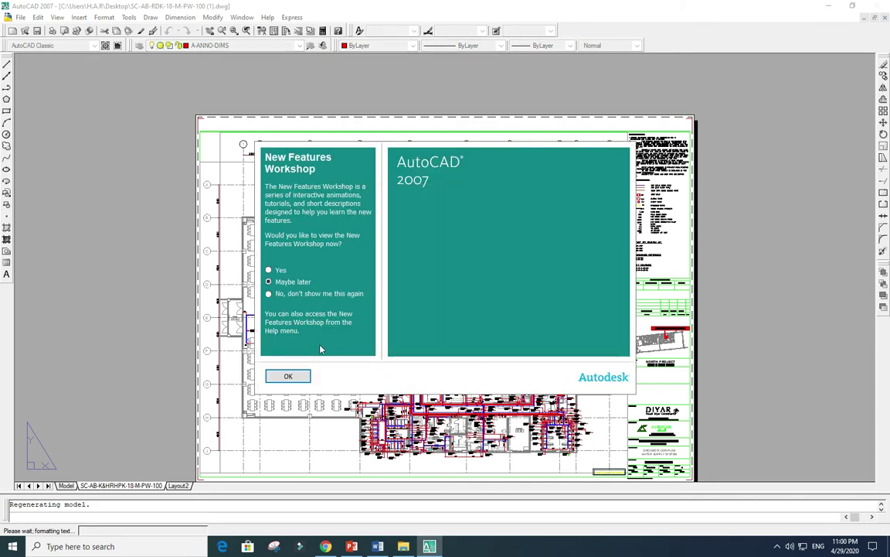
pyautogui.click(287, 376)
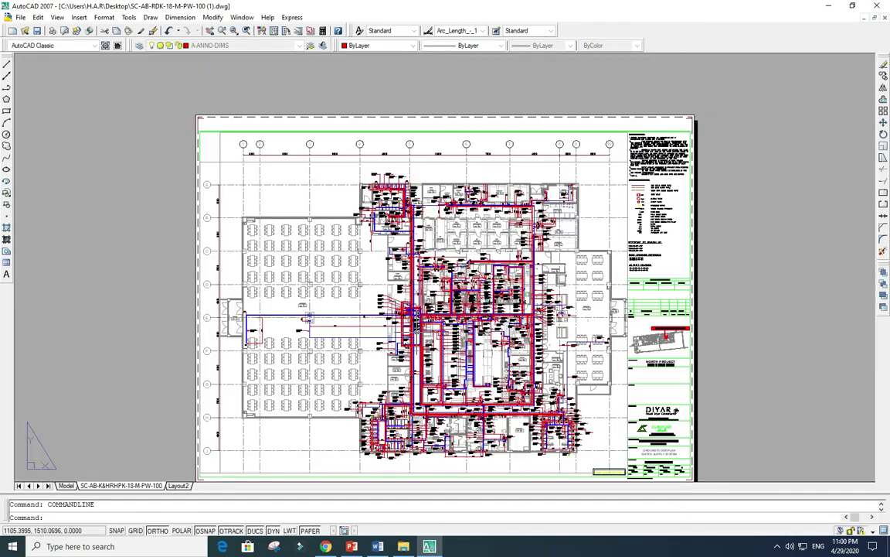
pyautogui.scroll(-2, 495, 325)
pyautogui.scroll(-2, 495, 325)
# Switch to the Model tab and zoom in and out on the floor plan with piping.
pyautogui.click(67, 485)
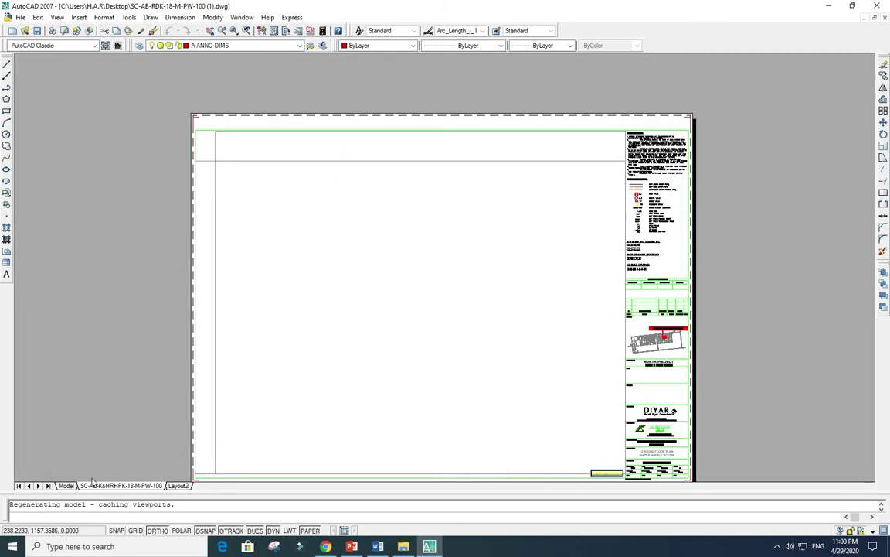
pyautogui.scroll(-3, 631, 199)
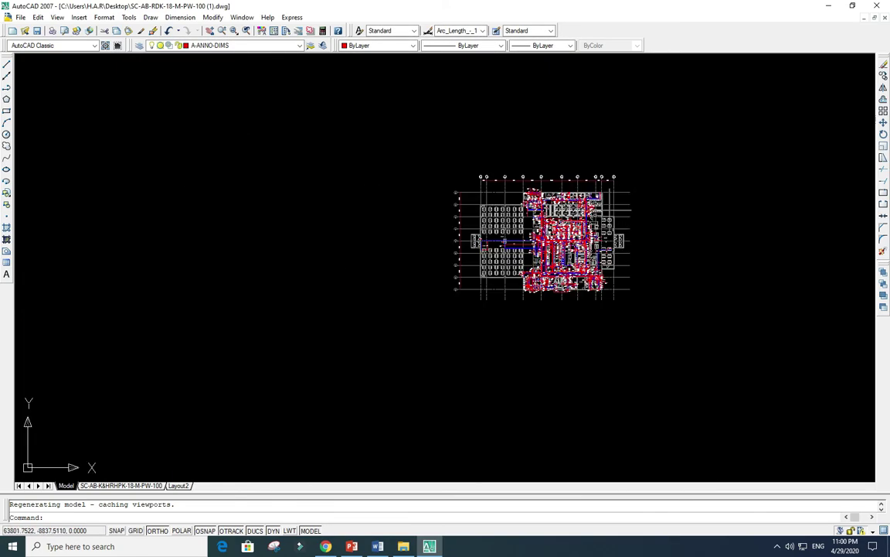
pyautogui.scroll(5, 497, 282)
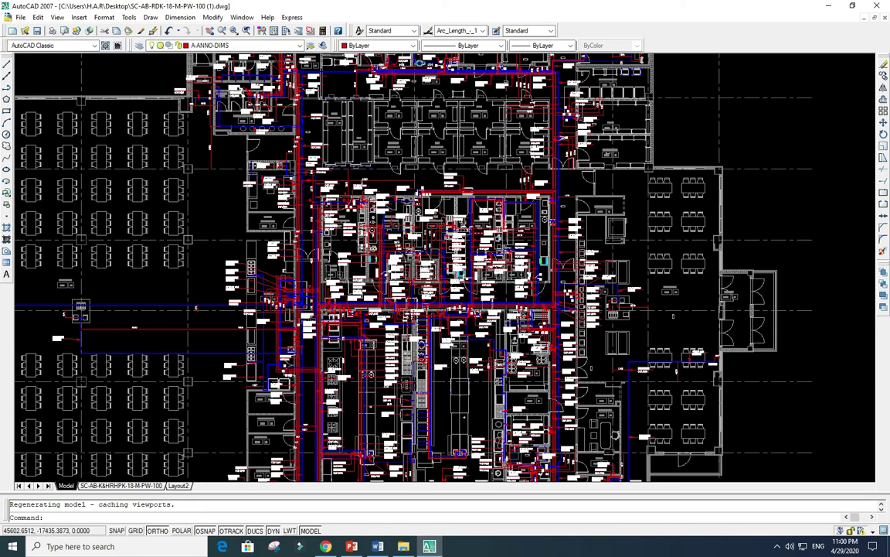
pyautogui.scroll(2, 429, 216)
pyautogui.scroll(-3, 429, 213)
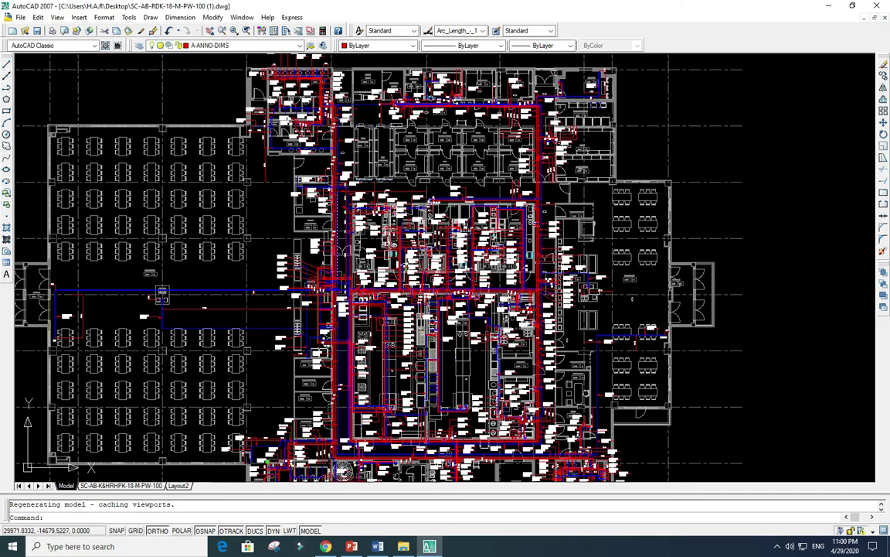
pyautogui.scroll(-2, 483, 181)
pyautogui.scroll(-2, 479, 178)
pyautogui.scroll(3, 462, 169)
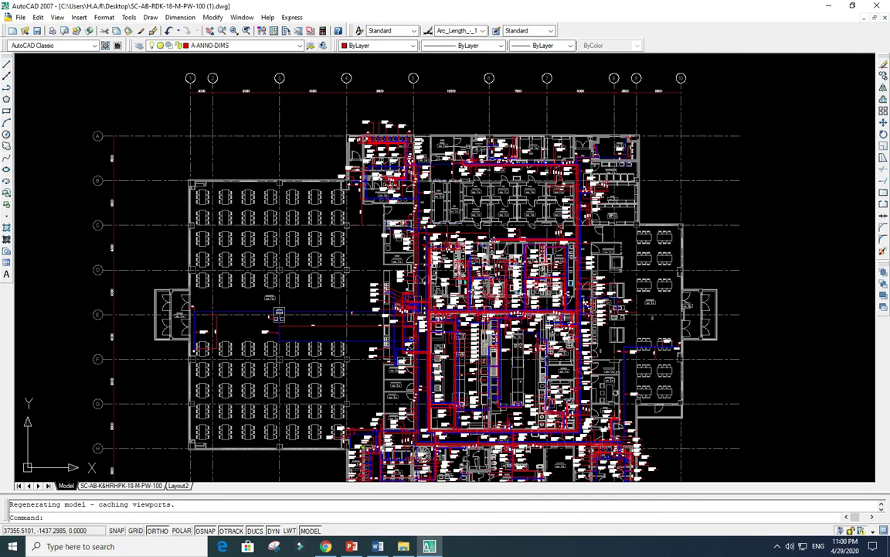
pyautogui.scroll(2, 462, 169)
pyautogui.scroll(-2, 537, 159)
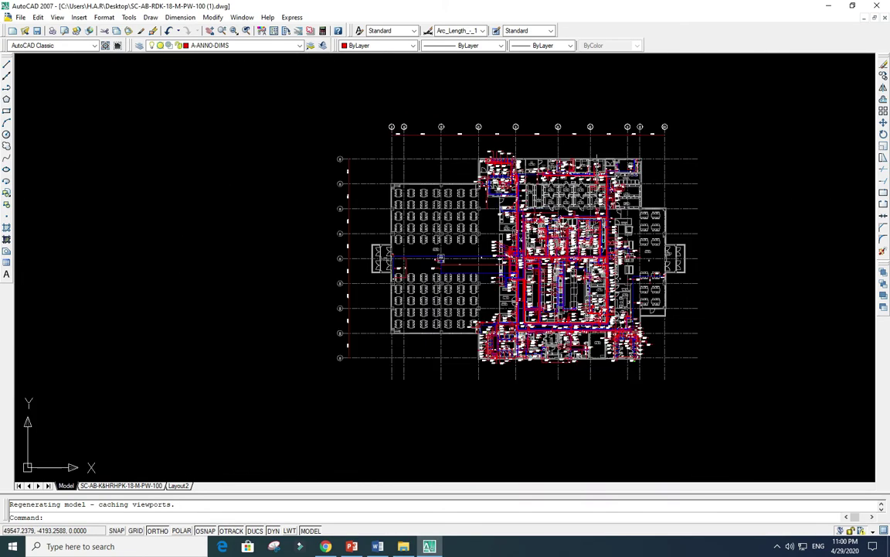
pyautogui.scroll(-2, 537, 159)
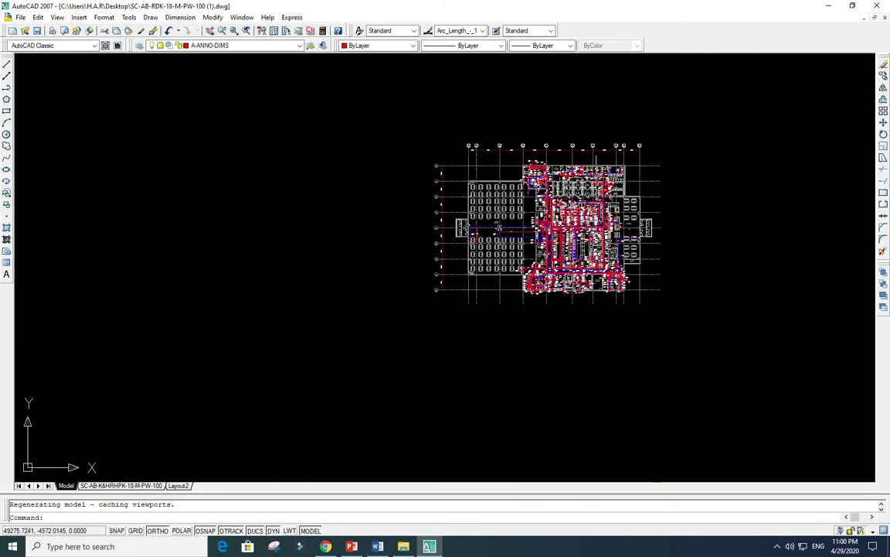
# Save the drawing, acknowledge the fatal error, agree to save changes, and return to AutoCAD.
pyautogui.click(36, 30)
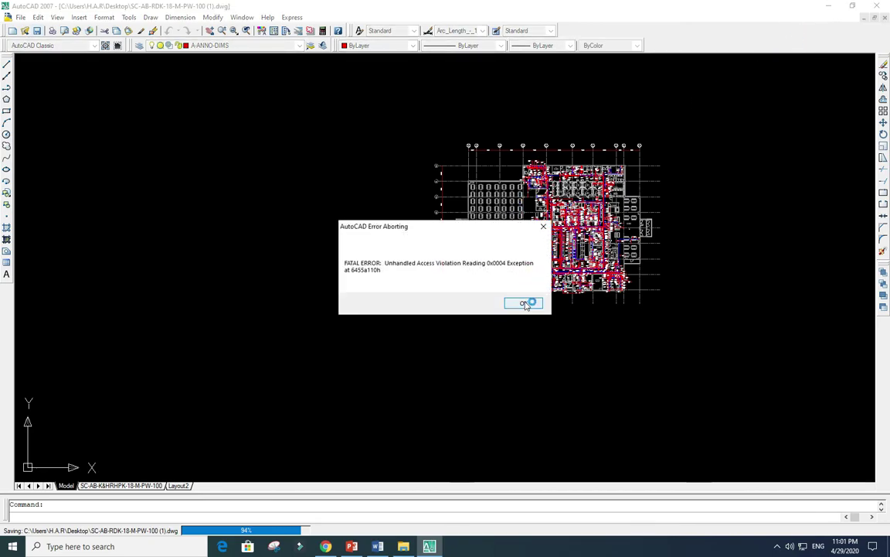
pyautogui.click(525, 304)
pyautogui.click(492, 309)
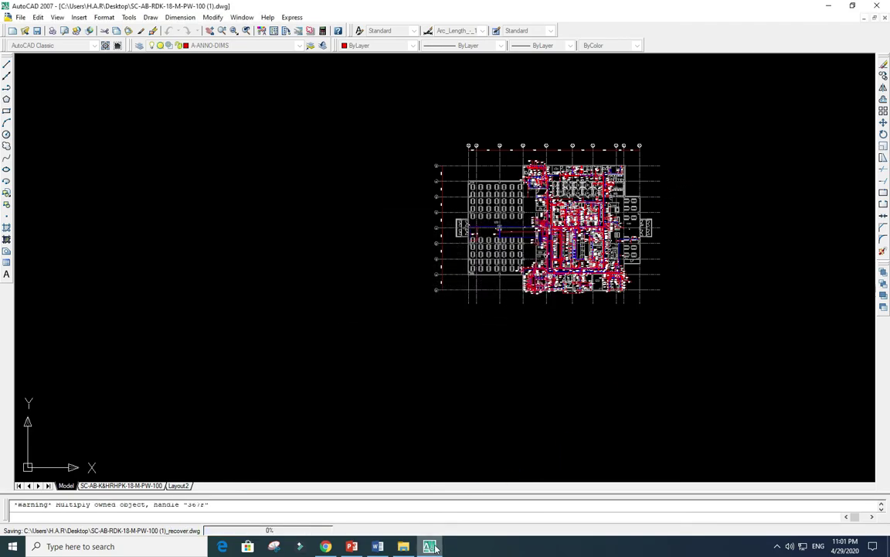
pyautogui.moveTo(429, 545)
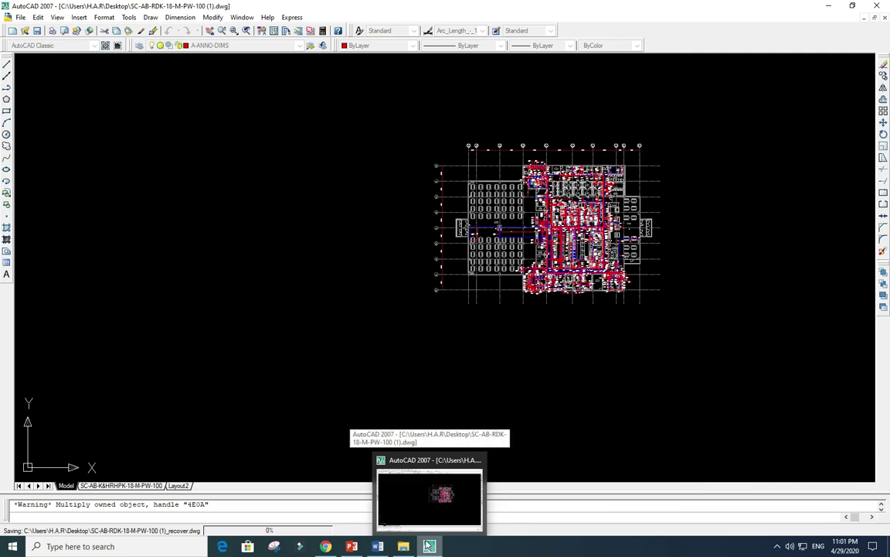
pyautogui.click(429, 546)
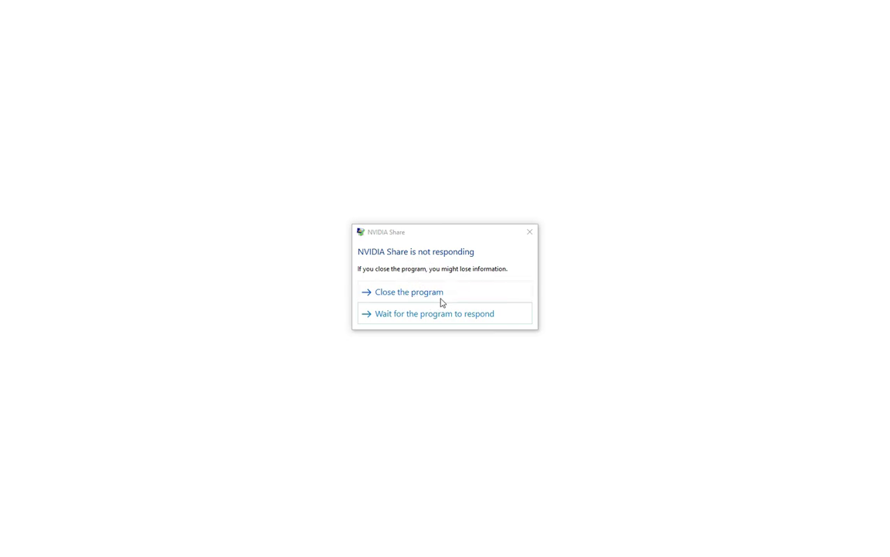
# Close the unresponsive NVIDIA Share program, cancel the AutoCAD Error Report, and show the GeForce overlay with Alt+Z.
pyautogui.click(418, 320)
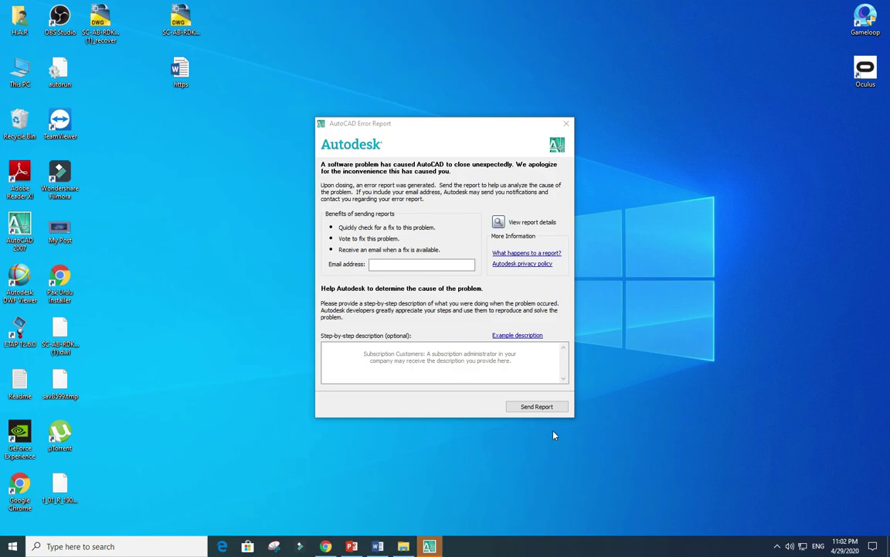
pyautogui.click(567, 122)
pyautogui.click(521, 294)
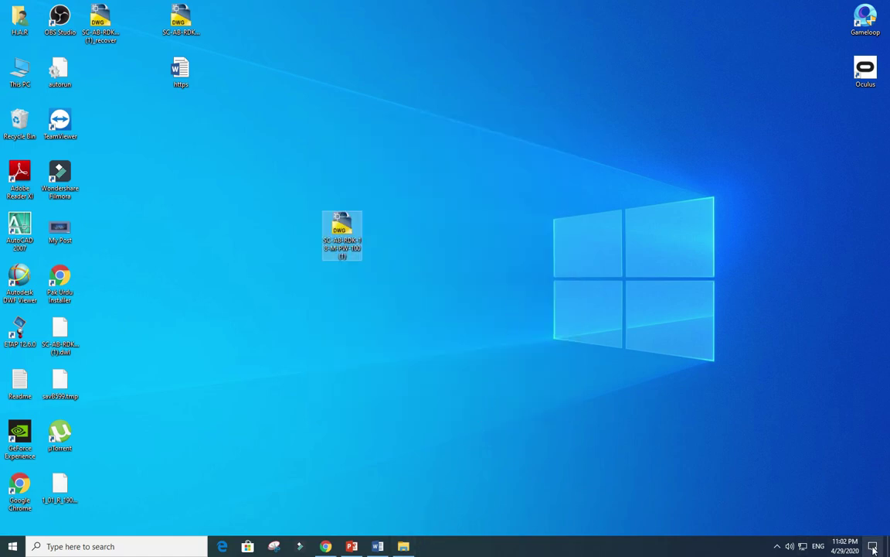
pyautogui.hotkey('alt', 'z')
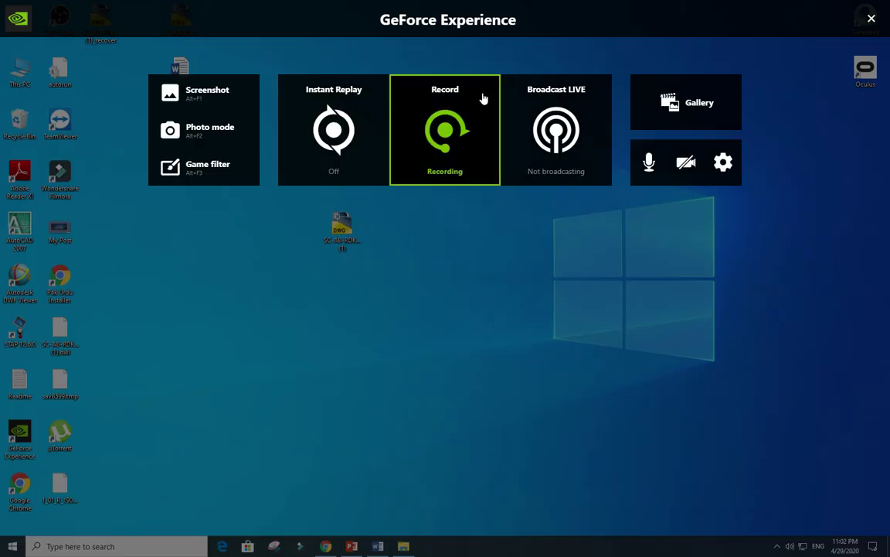